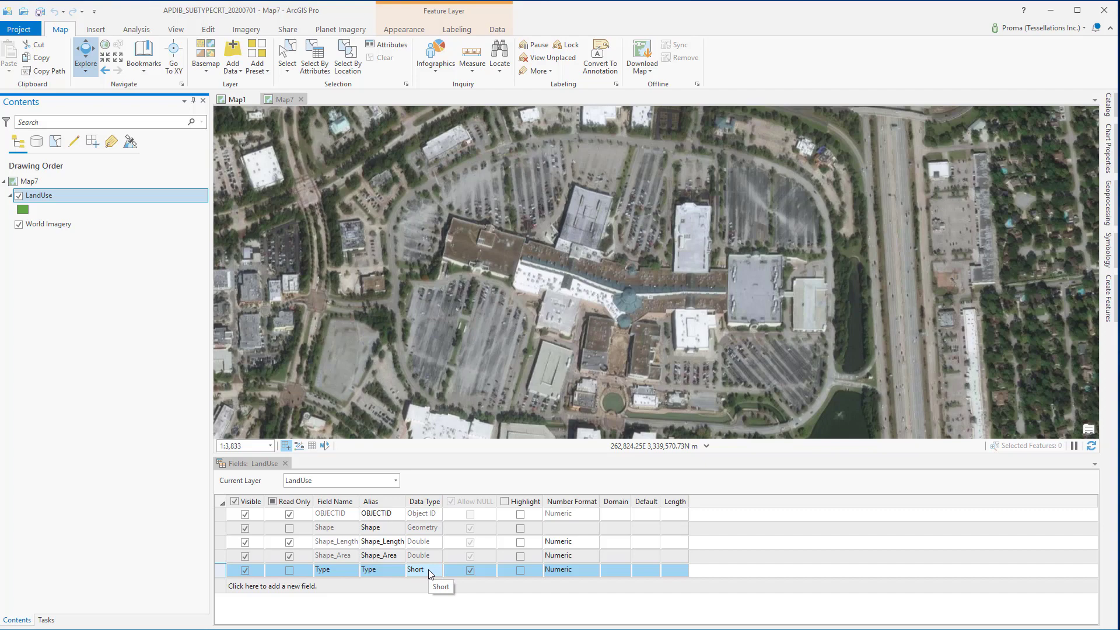
# - From the Data tab, open the LandUse Subtypes view and its Create/Manage Subtypes dialog
pyautogui.rightClick(105, 198)
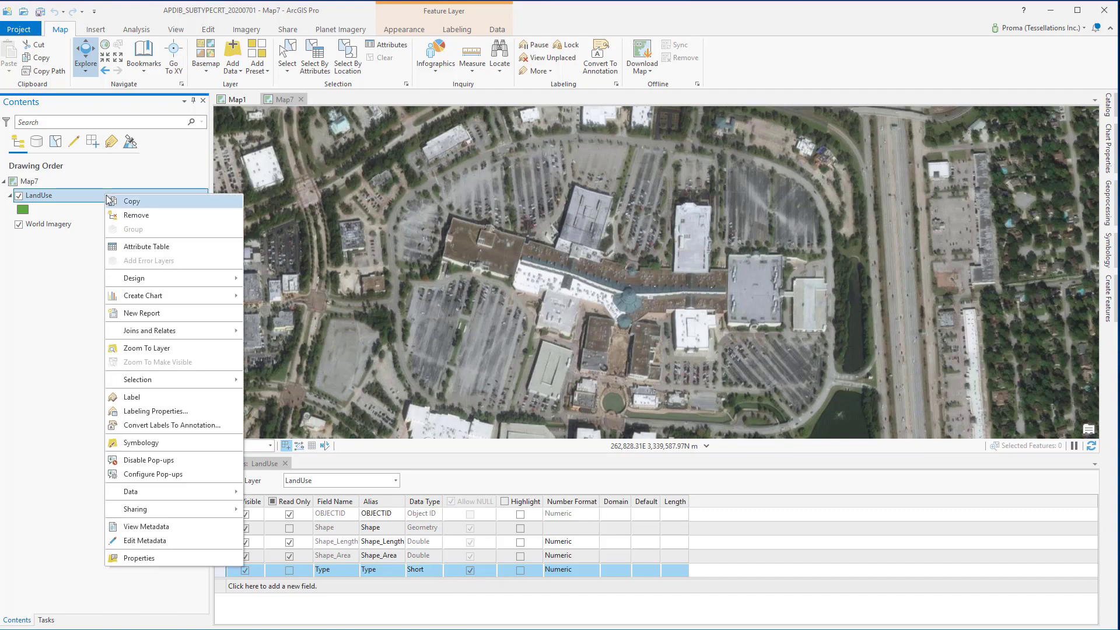
pyautogui.moveTo(183, 279)
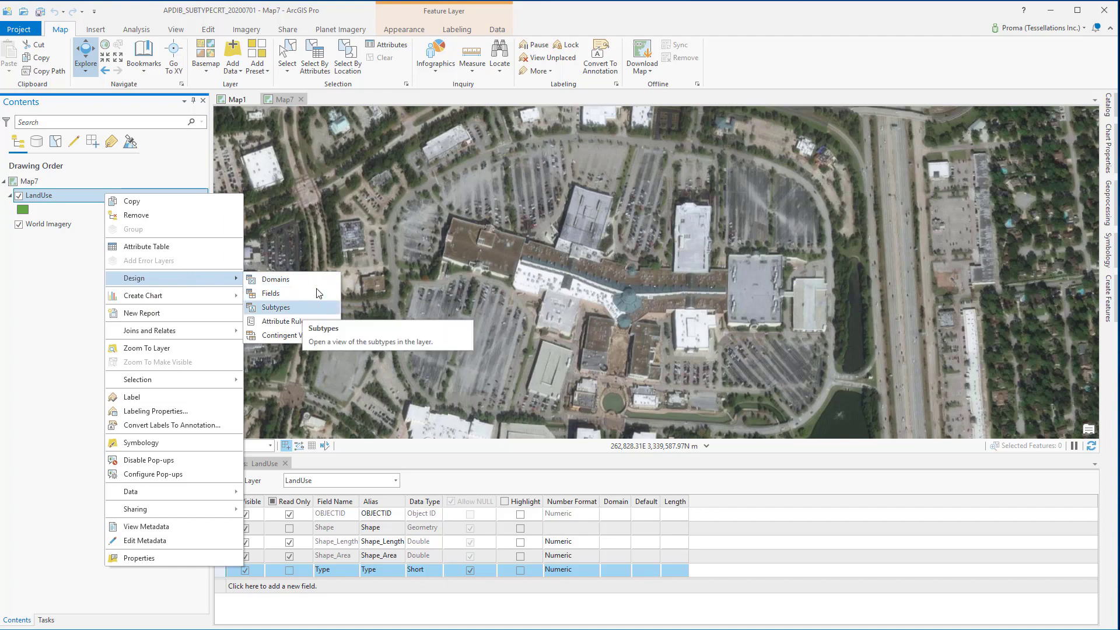
pyautogui.press('Escape')
pyautogui.click(497, 30)
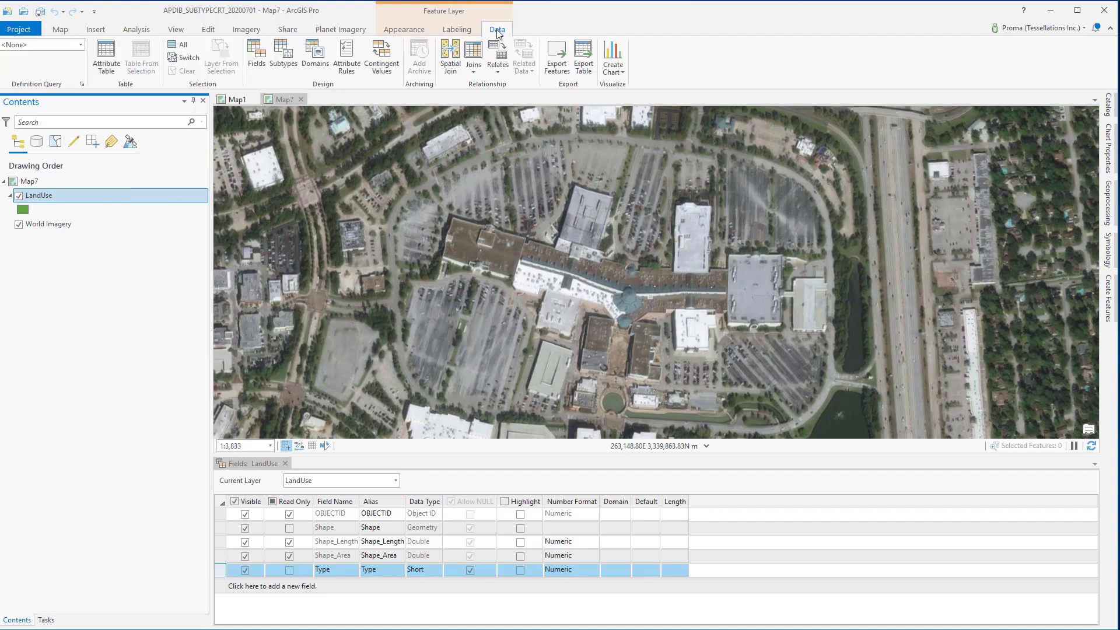
pyautogui.click(280, 50)
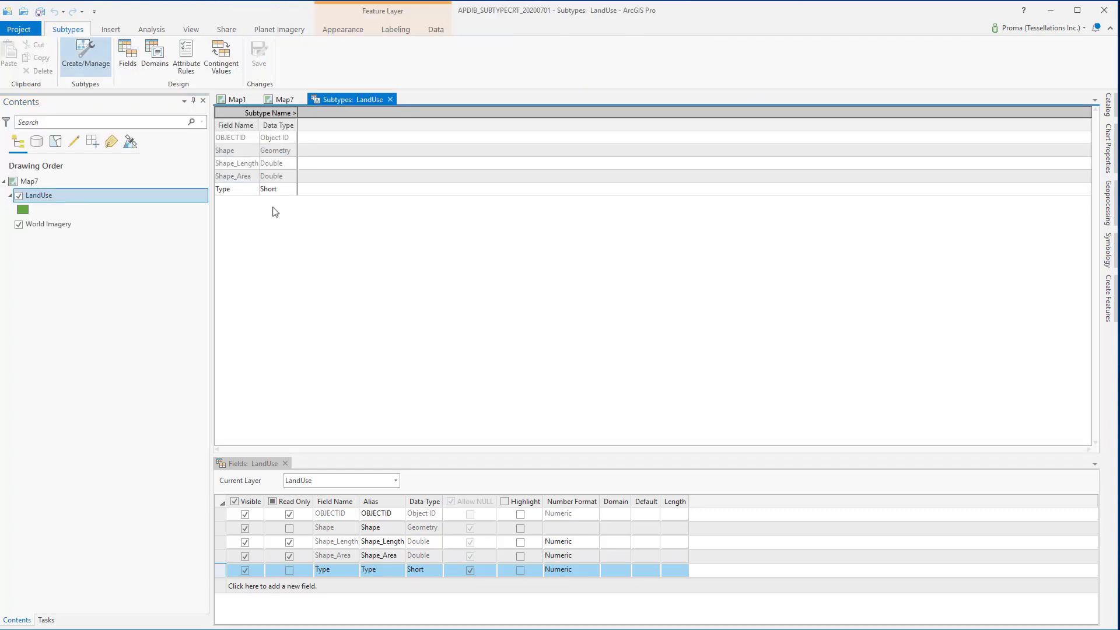
pyautogui.click(87, 64)
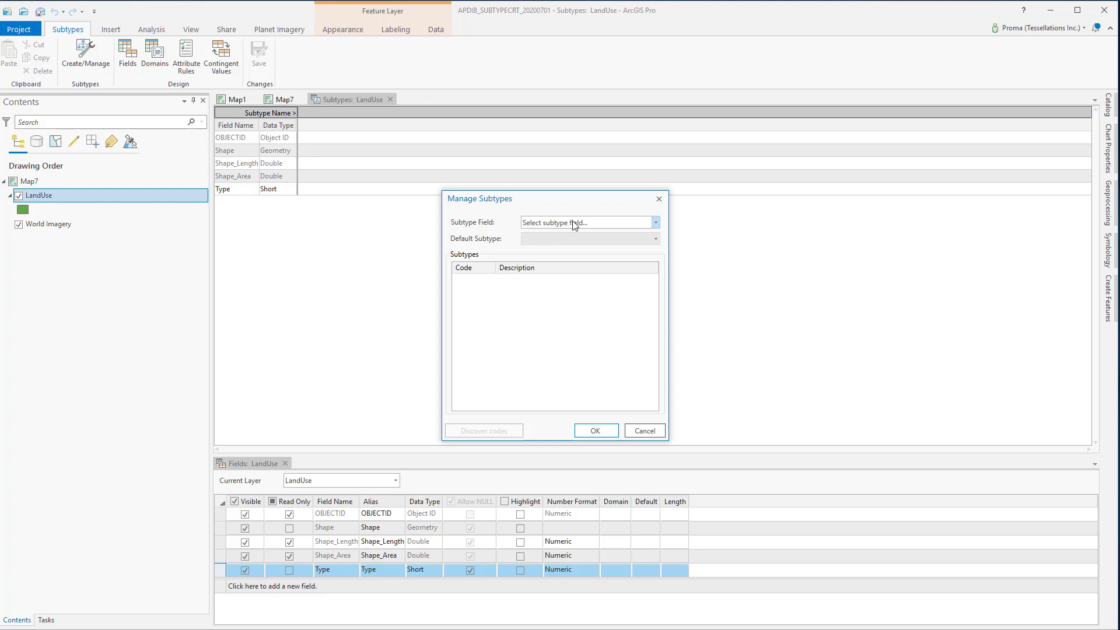
# - Make Type the subtype field and enter codes 1–4: buildings, parking lot, grasslands, water body
pyautogui.click(575, 225)
pyautogui.click(564, 245)
pyautogui.click(463, 284)
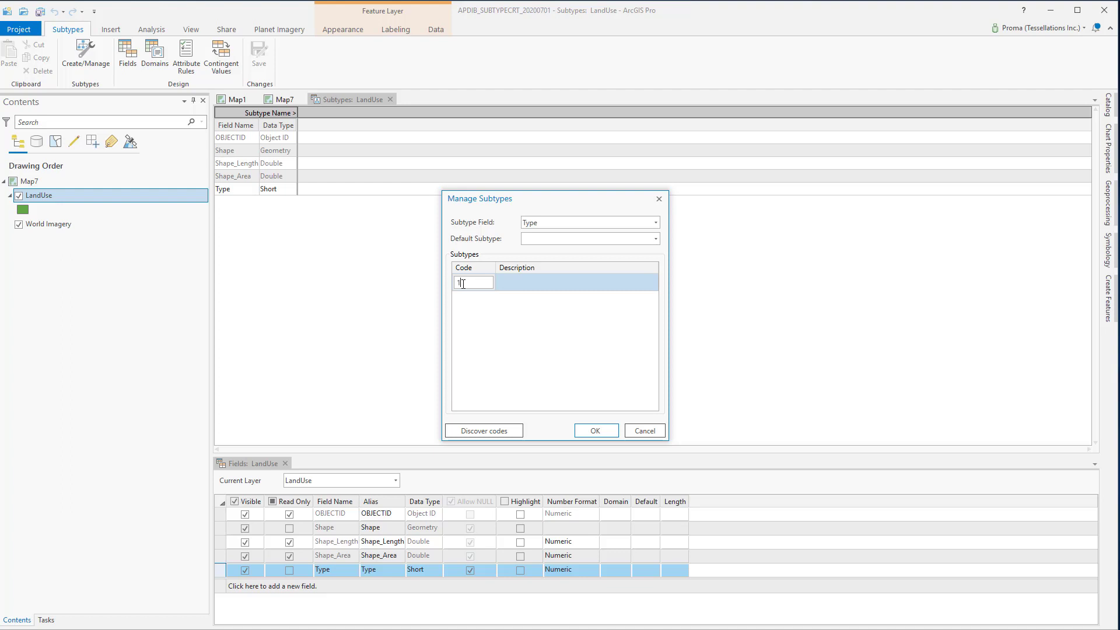
pyautogui.click(510, 286)
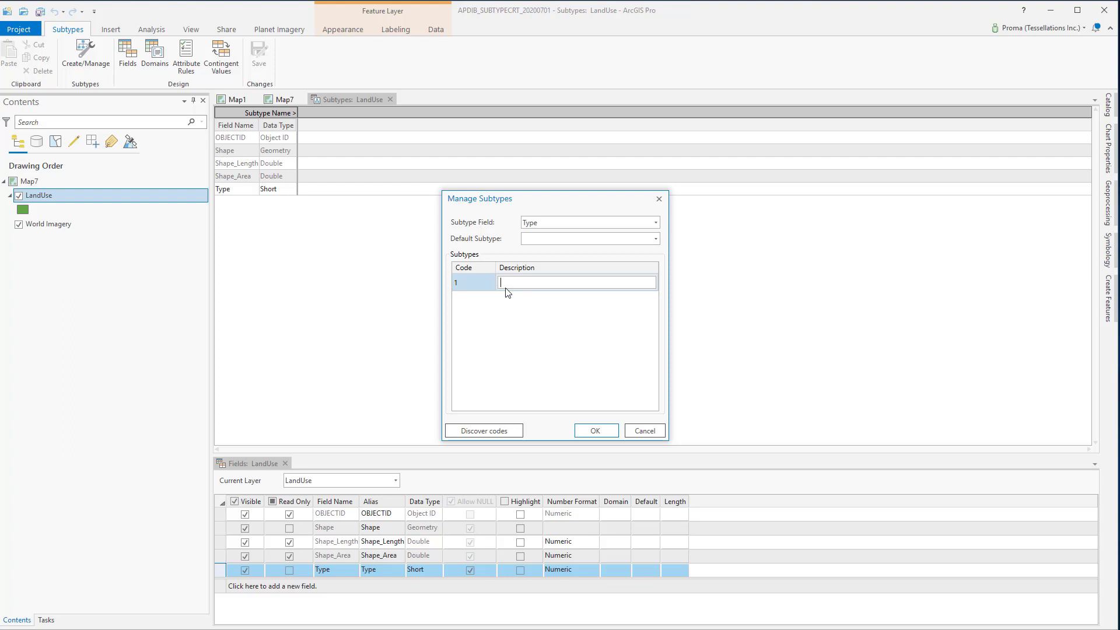
pyautogui.write('buildings')
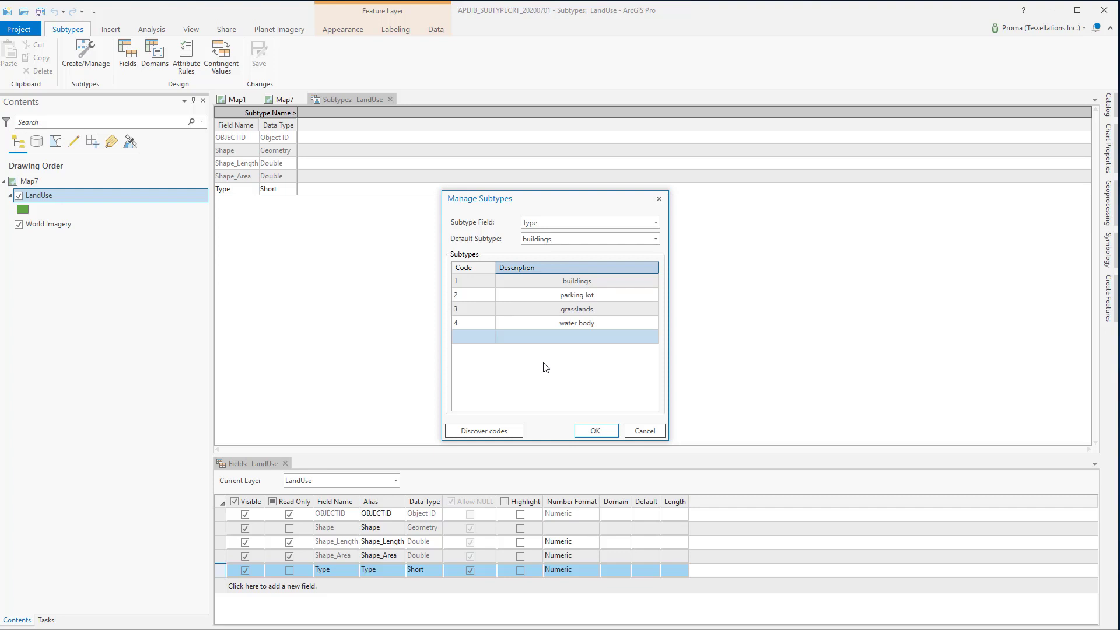
# - Set buildings as the default subtype, save the subtypes, and close the Subtypes view
pyautogui.click(577, 245)
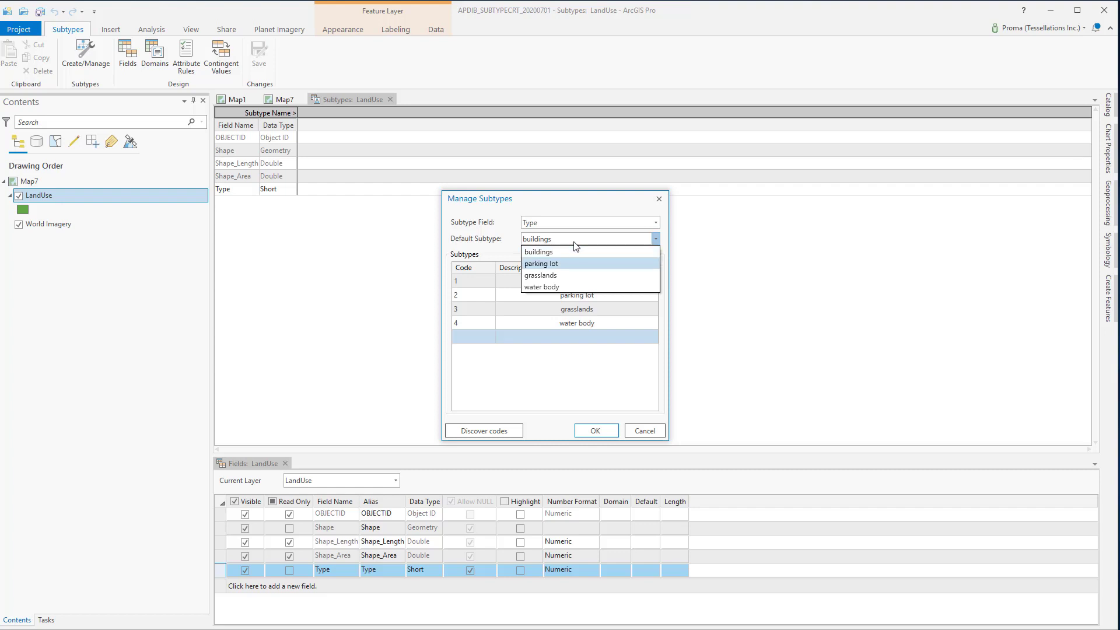
pyautogui.click(568, 257)
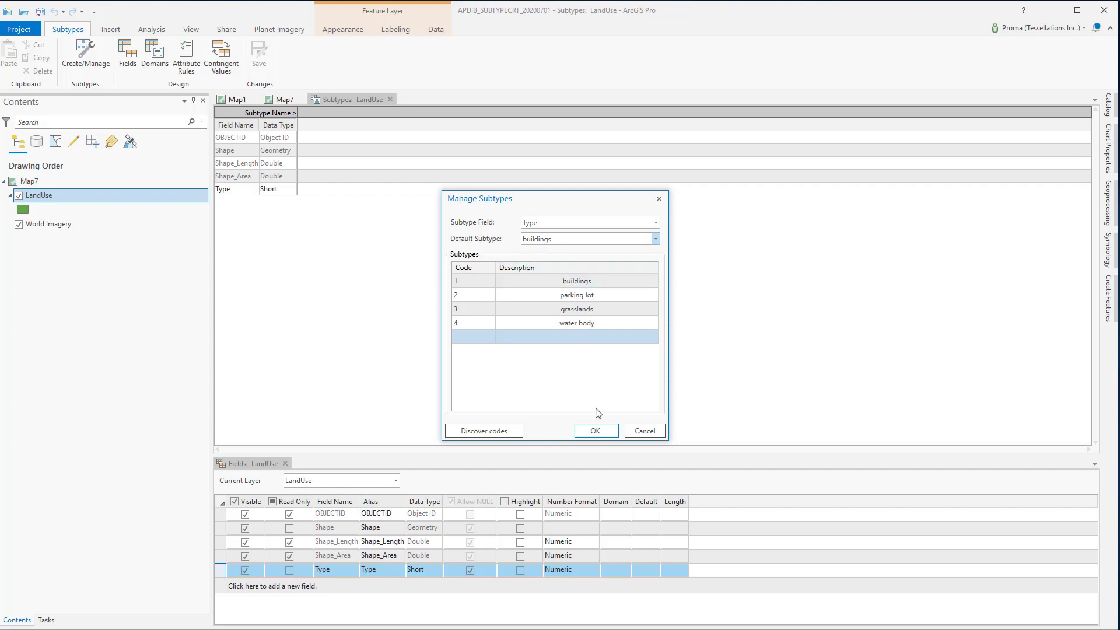
pyautogui.click(600, 432)
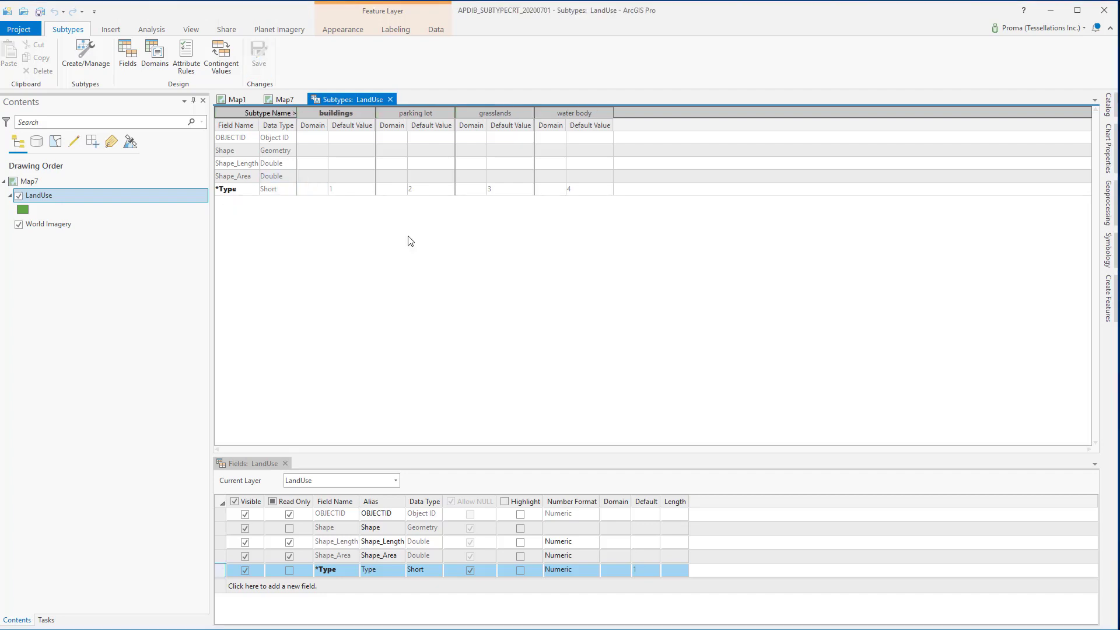
pyautogui.click(390, 99)
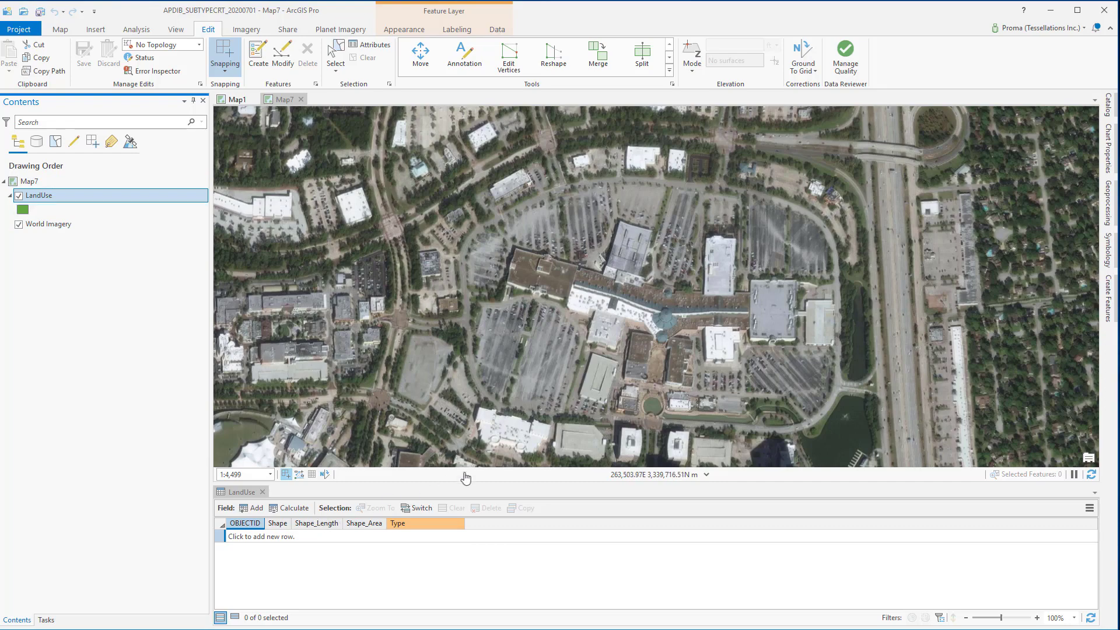
# - Digitize a four-corner building polygon south of the mall and check its attribute row
pyautogui.click(703, 325)
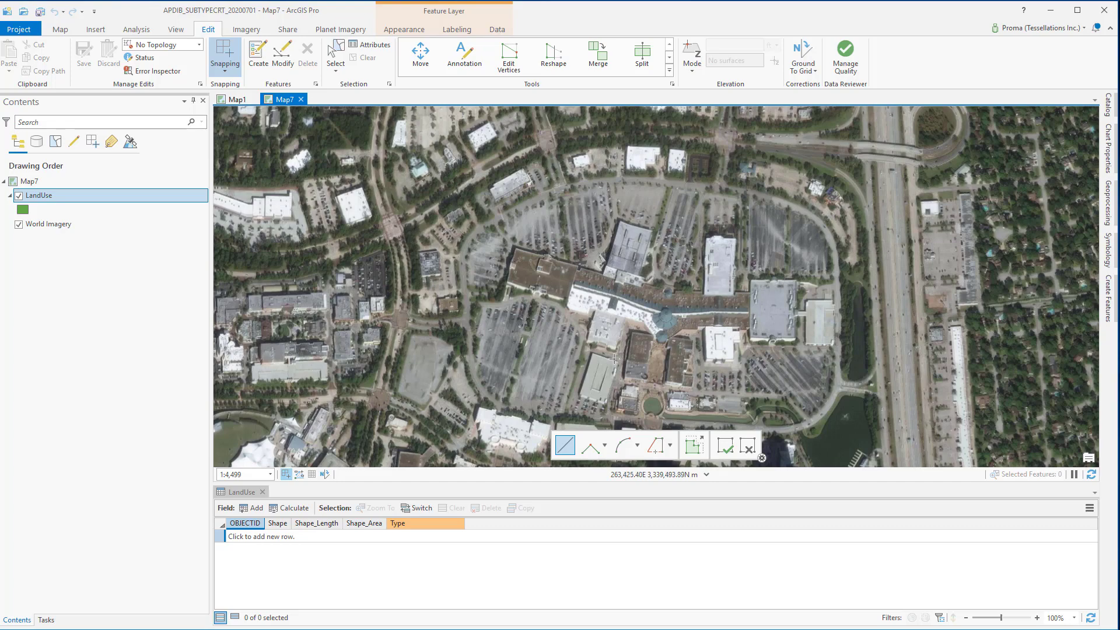
pyautogui.click(592, 353)
pyautogui.click(578, 392)
pyautogui.click(604, 404)
pyautogui.doubleClick(620, 363)
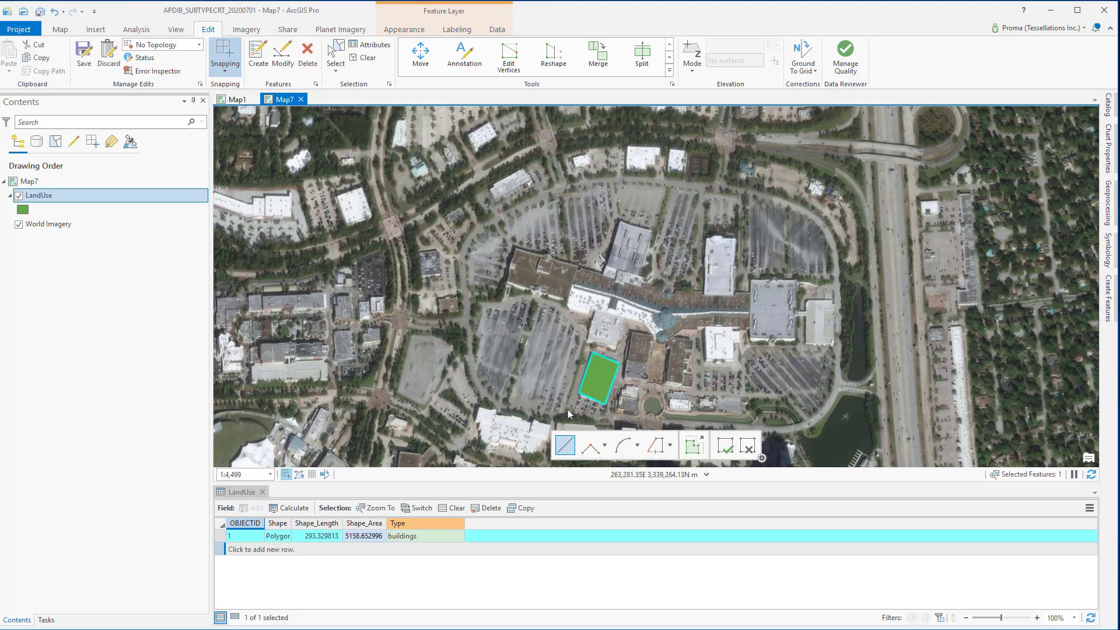
pyautogui.click(434, 538)
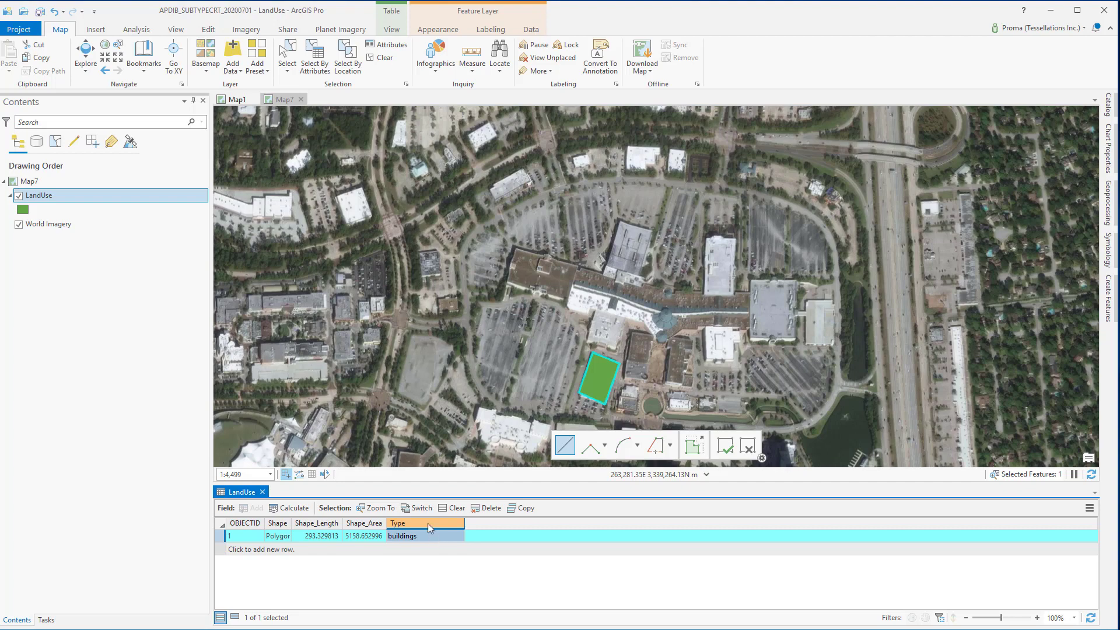
# - Digitize a five-sided polygon west of the parking lots
pyautogui.click(432, 334)
pyautogui.click(450, 323)
pyautogui.click(467, 329)
pyautogui.click(467, 351)
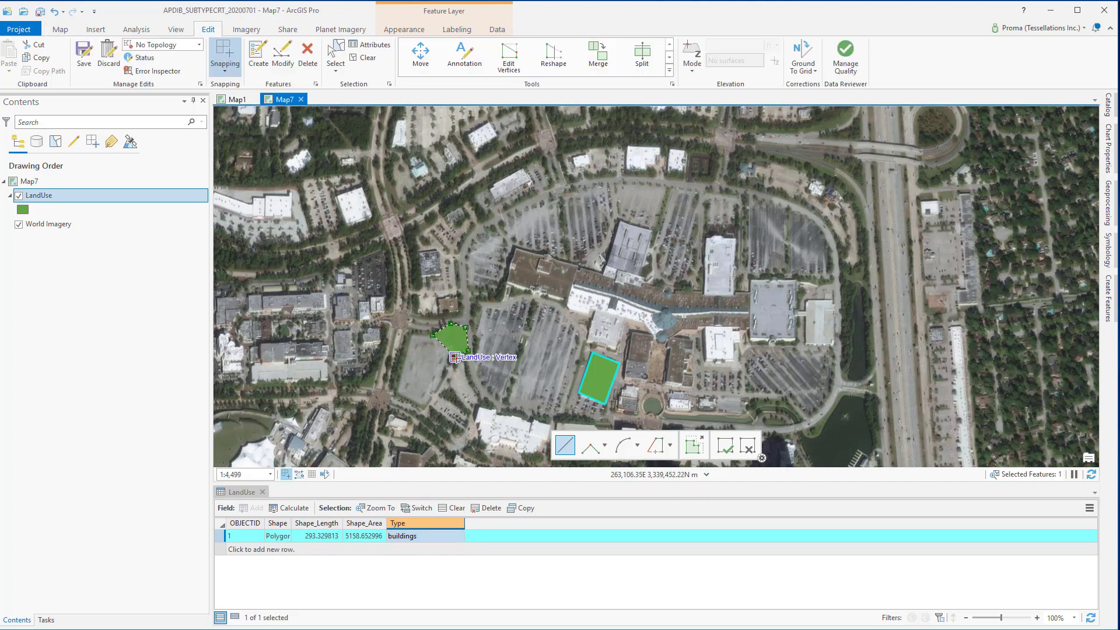
pyautogui.doubleClick(455, 356)
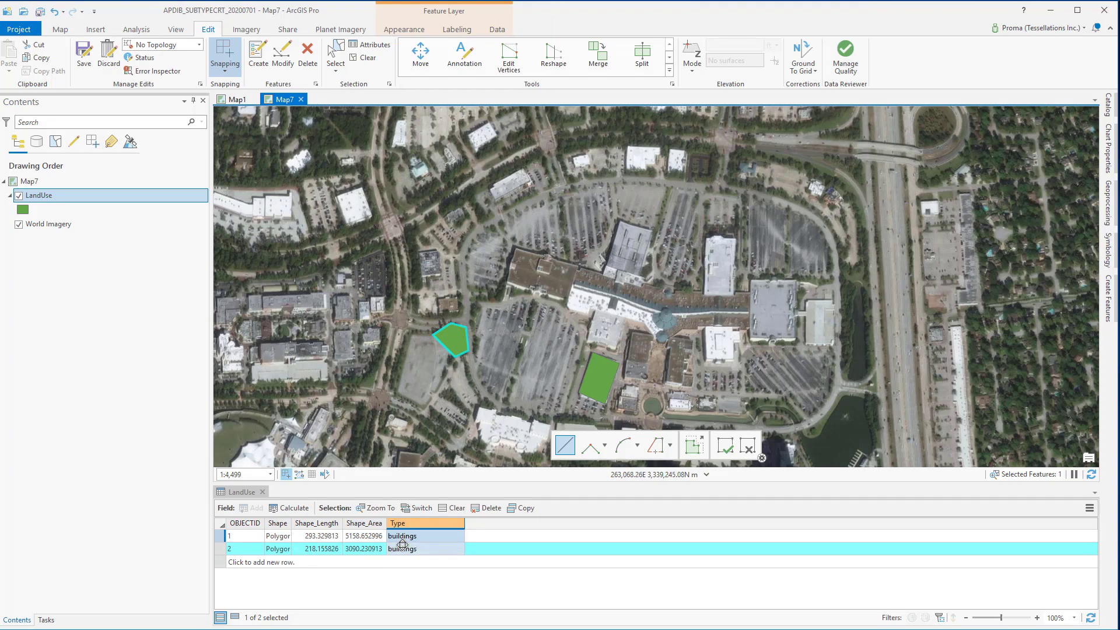
# - Open row 2's Type subtype list in the attribute table to change its value
pyautogui.click(439, 549)
pyautogui.click(456, 547)
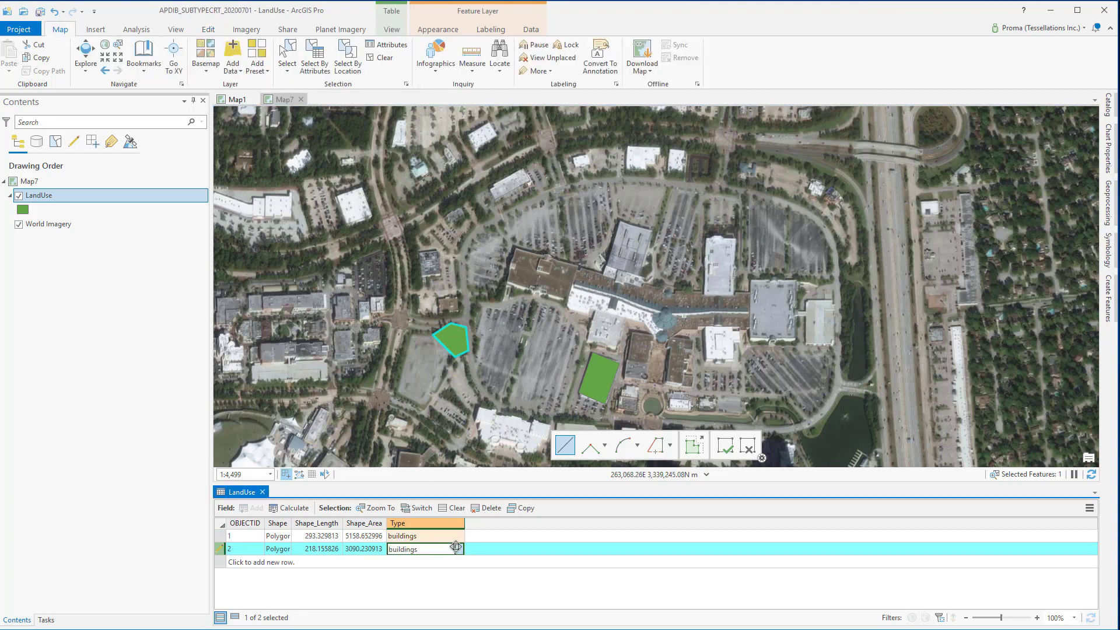
pyautogui.click(457, 548)
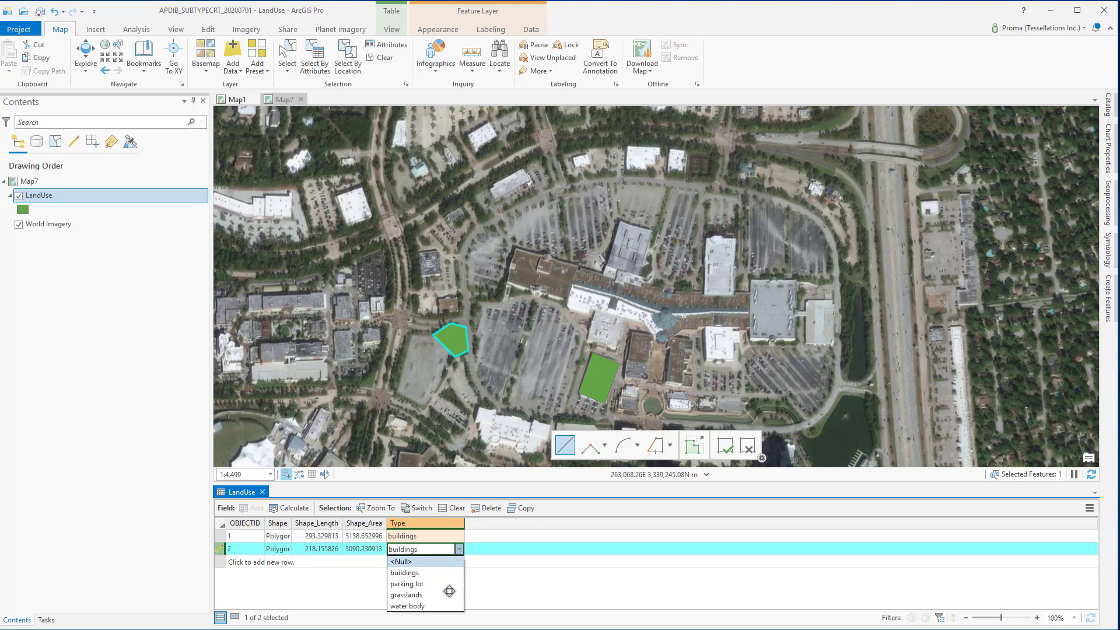
pyautogui.press('Down')
pyautogui.press('Down')
pyautogui.press('Down')
pyautogui.press('Escape')
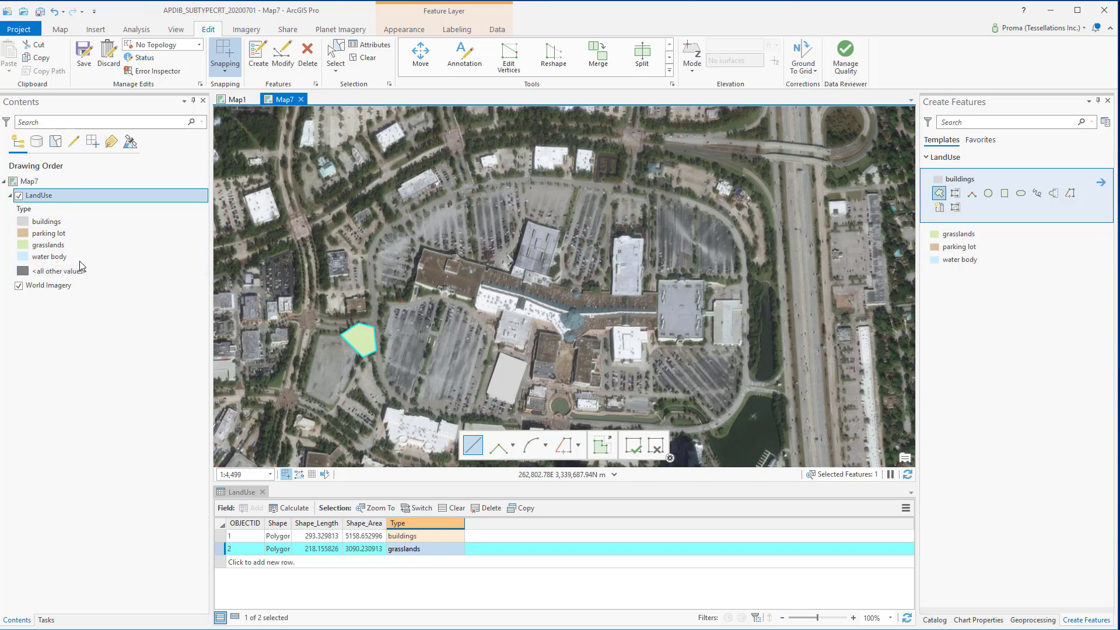
# - Draw a long rectangular water body polygon beside the highway and check its row 3 entry
pyautogui.click(966, 260)
pyautogui.click(752, 287)
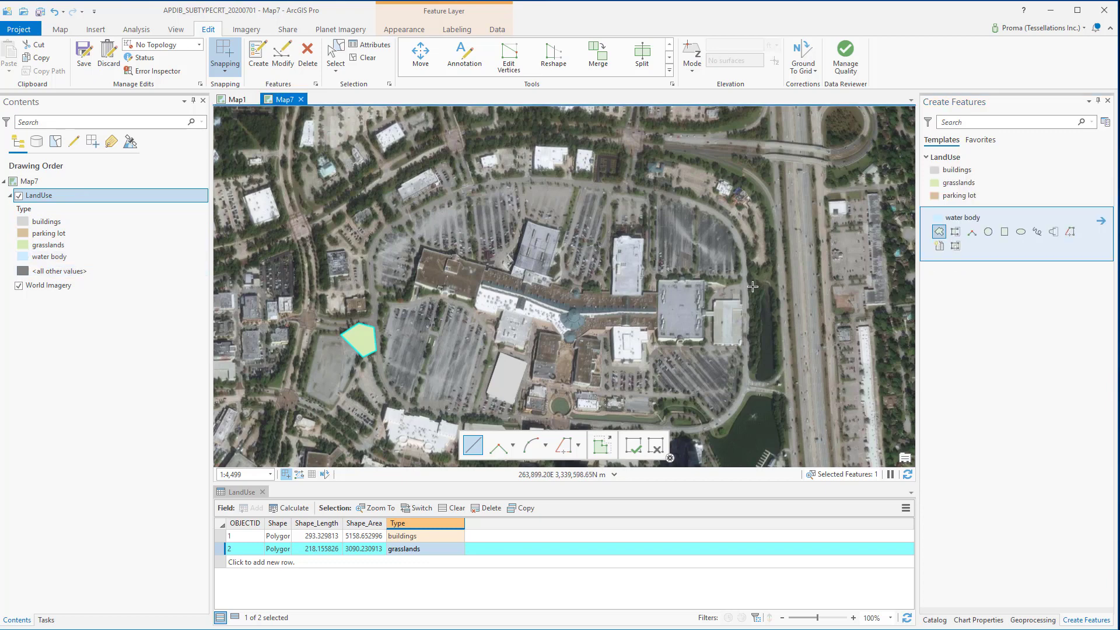
pyautogui.click(752, 375)
pyautogui.click(777, 372)
pyautogui.doubleClick(772, 284)
pyautogui.click(435, 566)
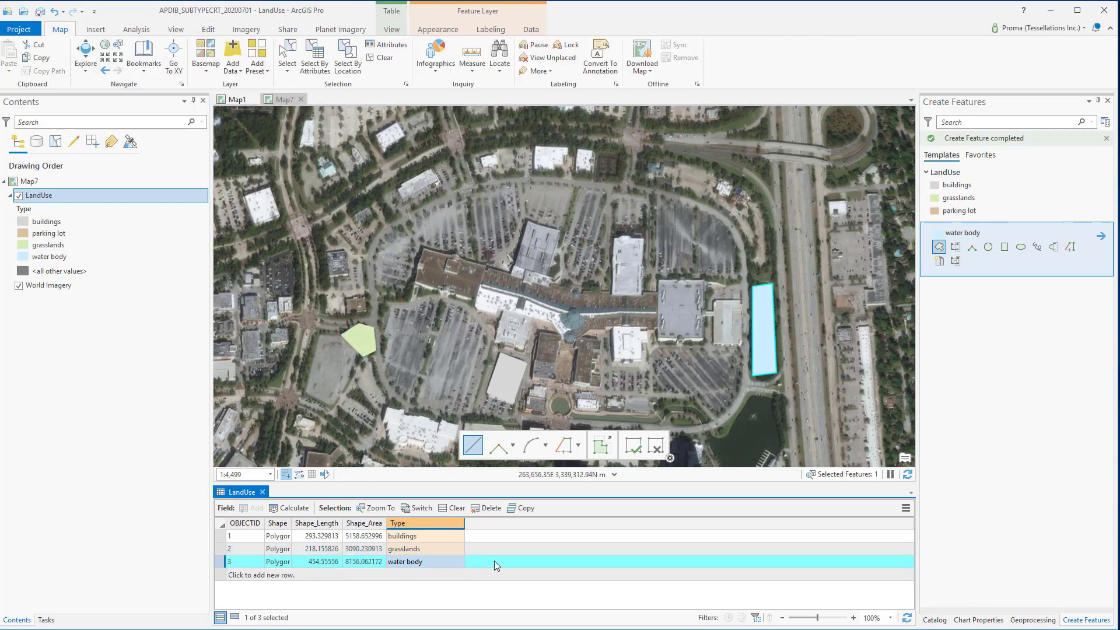